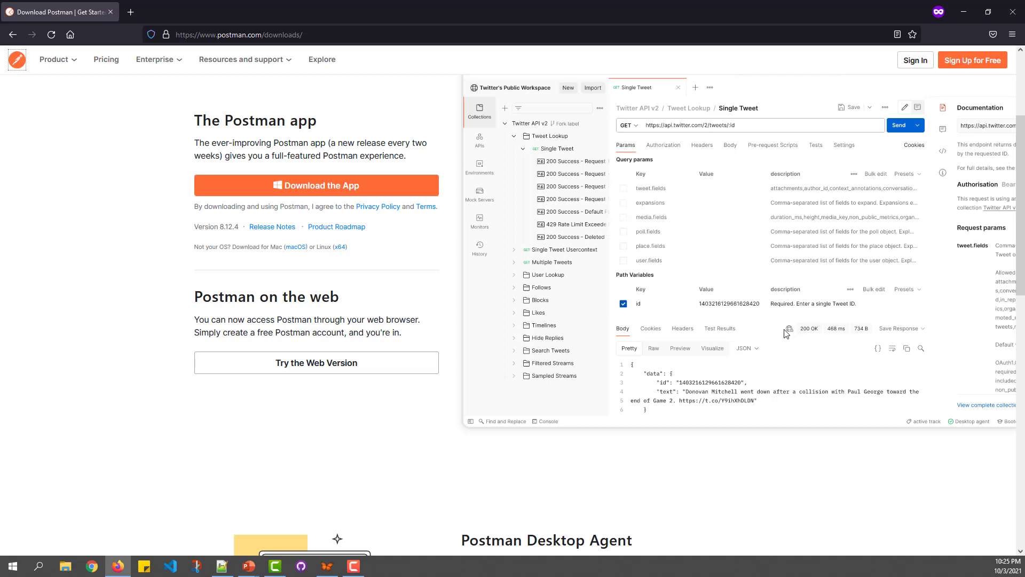
{"action": "left_click", "coordinate": [362, 32]}
{"action": "left_click", "coordinate": [112, 129]}
{"action": "left_click_drag", "start_coordinate": [284, 247], "coordinate": [351, 247]}
{"action": "left_click", "coordinate": [330, 245]}
{"action": "left_click", "coordinate": [374, 245]}
Step: Save the Windows 64-bit Postman 8.12.4 installer and launch it from Firefox's downloads panel
{"action": "left_click", "coordinate": [327, 188]}
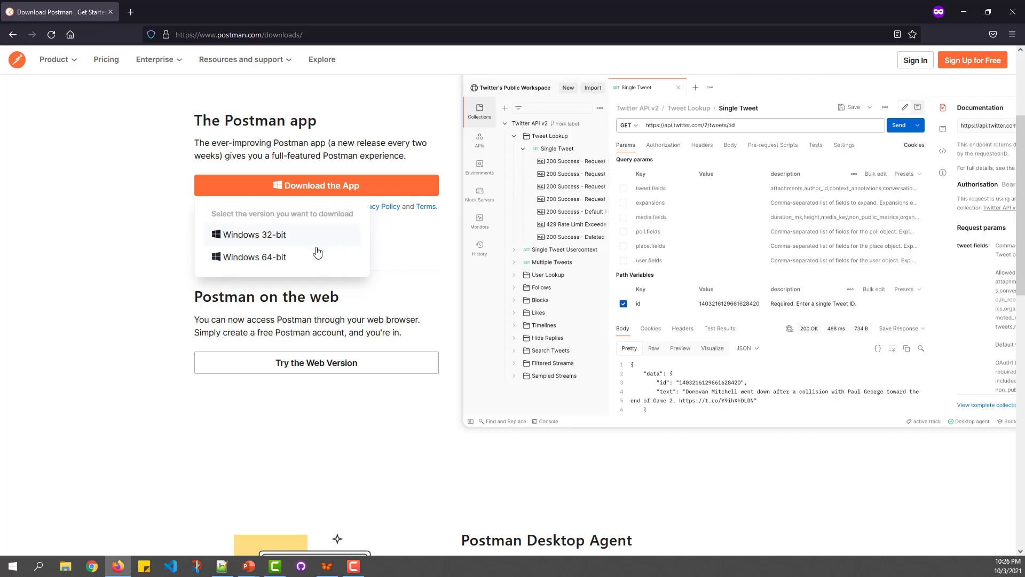
{"action": "left_click", "coordinate": [267, 259]}
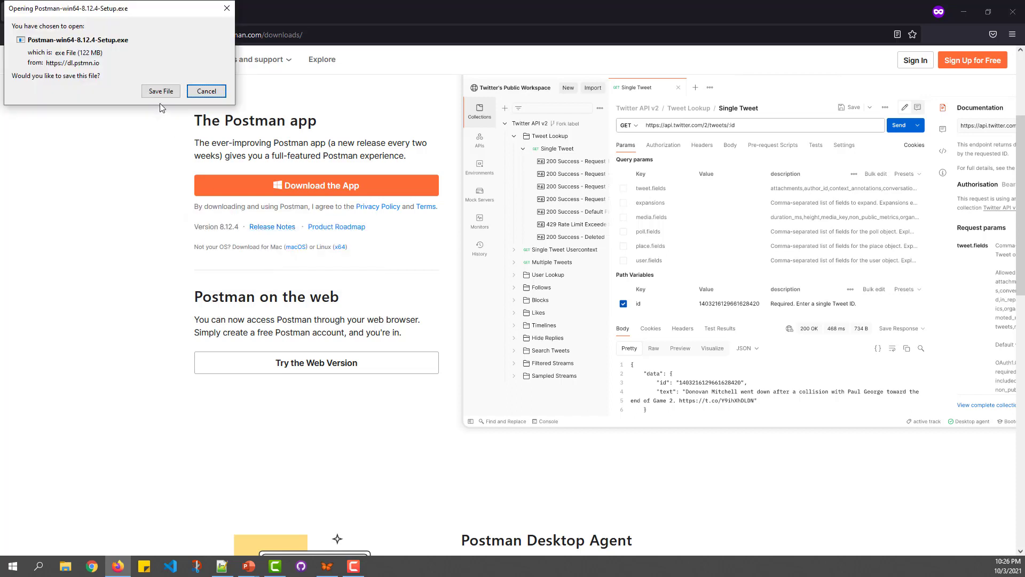
{"action": "left_click", "coordinate": [161, 91]}
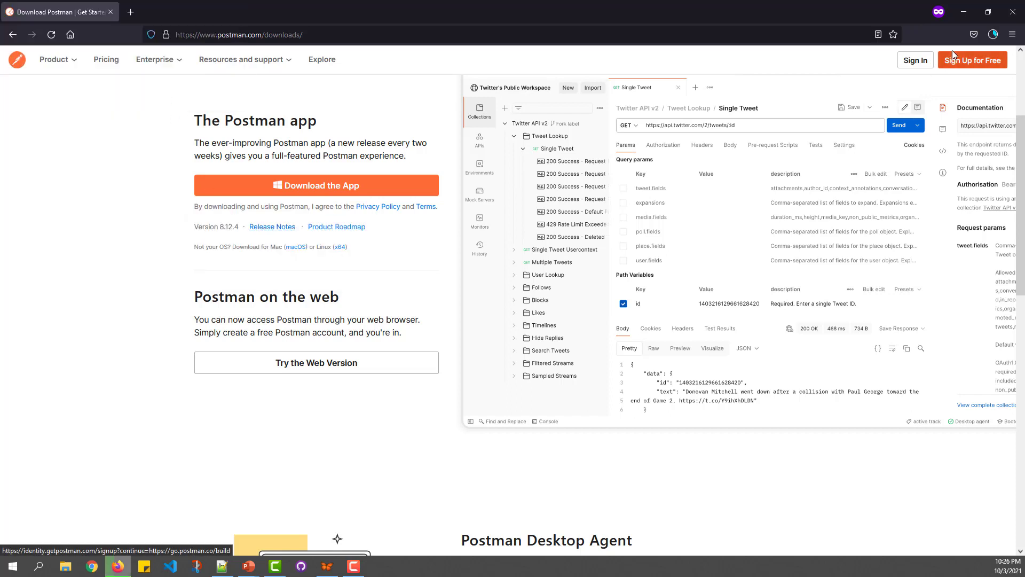
{"action": "left_click", "coordinate": [994, 35]}
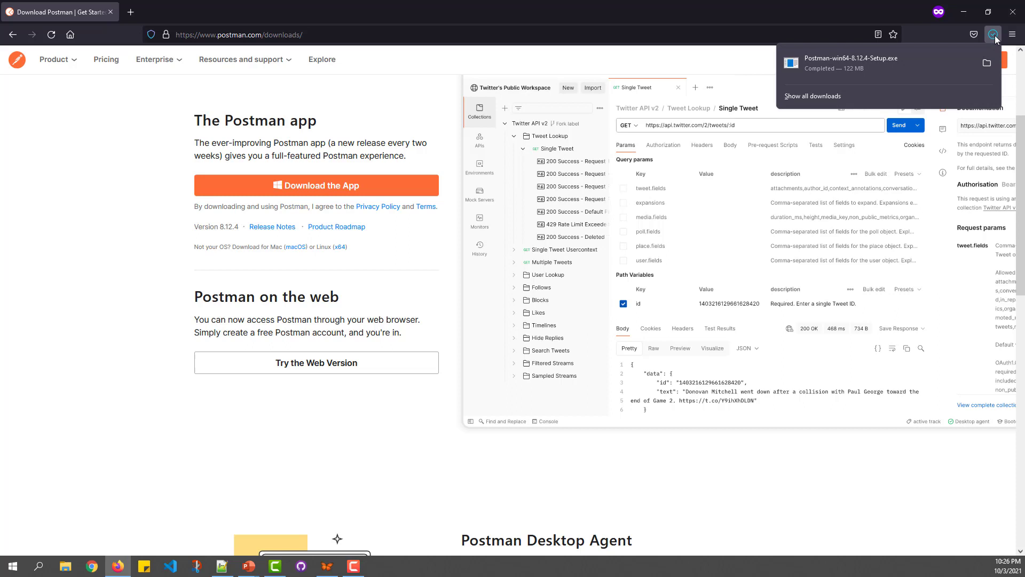
{"action": "left_click", "coordinate": [891, 60]}
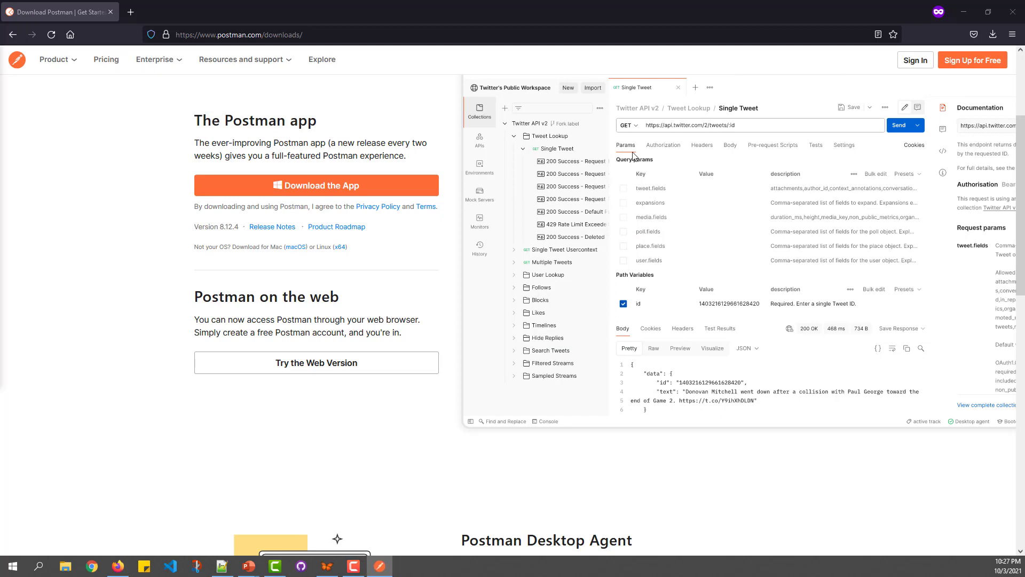
Step: Bring the Postman window to the front and maximise it to fill the screen
{"action": "left_click", "coordinate": [386, 567]}
{"action": "left_click", "coordinate": [388, 567]}
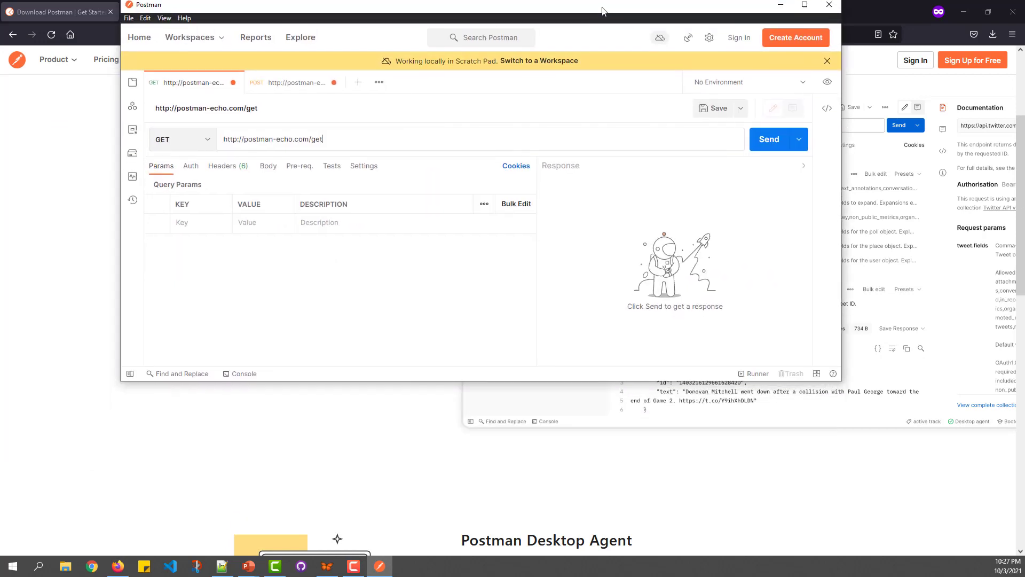
{"action": "double_click", "coordinate": [589, 82]}
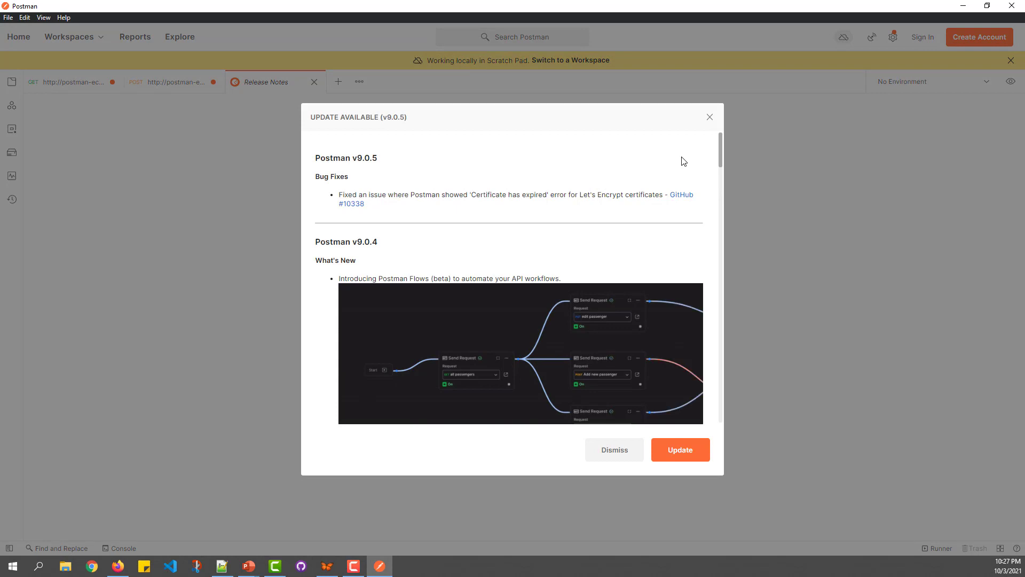
Step: Dismiss the update notice and close the POST and GET tabs without saving
{"action": "left_click", "coordinate": [614, 454]}
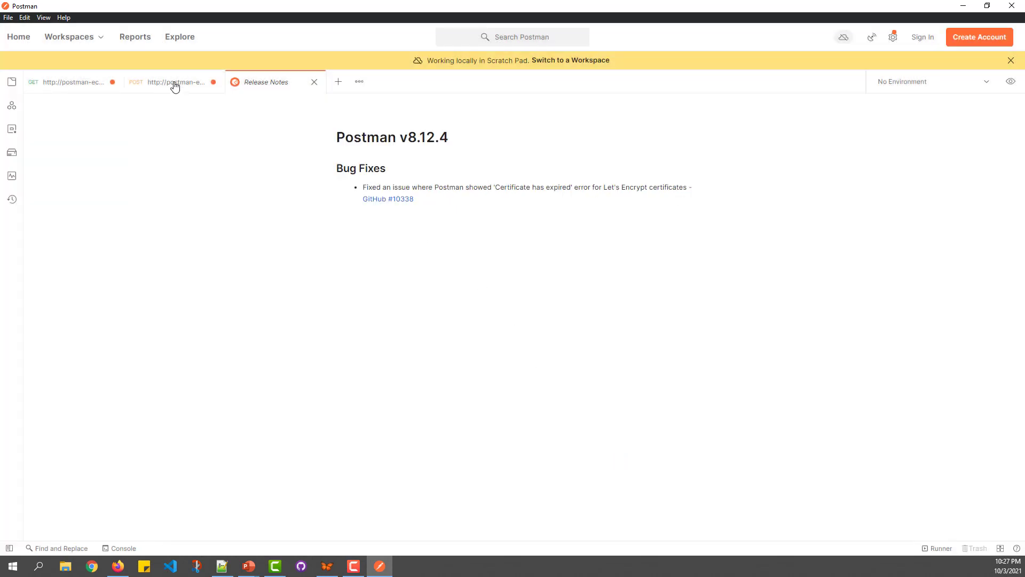
{"action": "middle_click", "coordinate": [175, 87]}
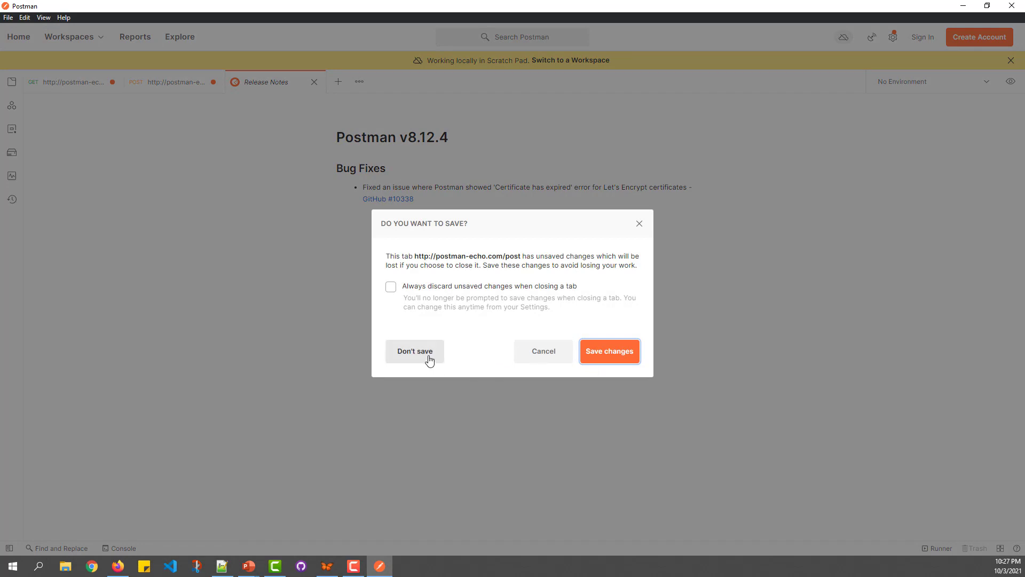
{"action": "left_click", "coordinate": [415, 353]}
{"action": "middle_click", "coordinate": [92, 86]}
{"action": "left_click", "coordinate": [416, 354]}
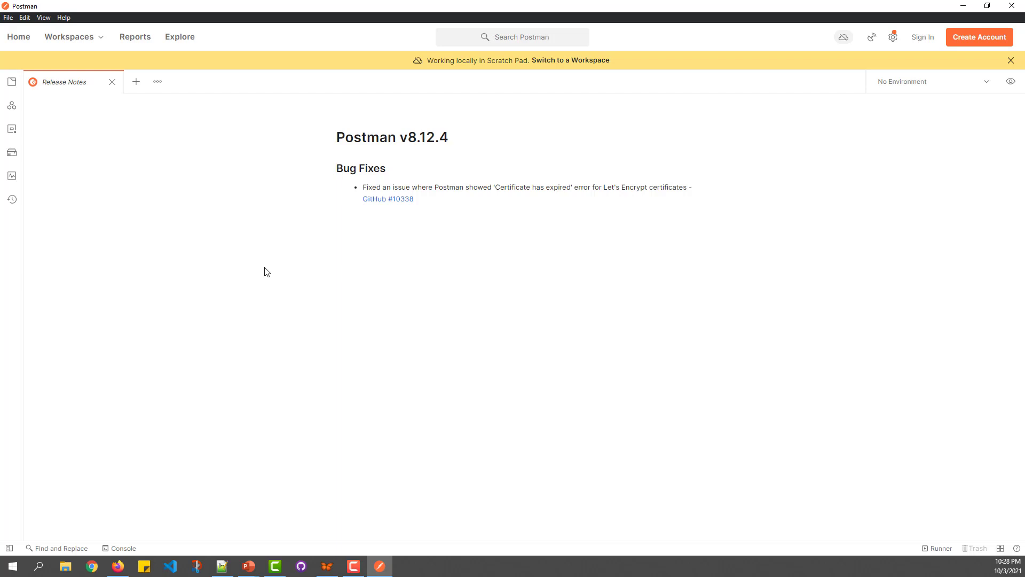
Step: Close the Release Notes tab so Postman has no tabs open
{"action": "left_click", "coordinate": [112, 86]}
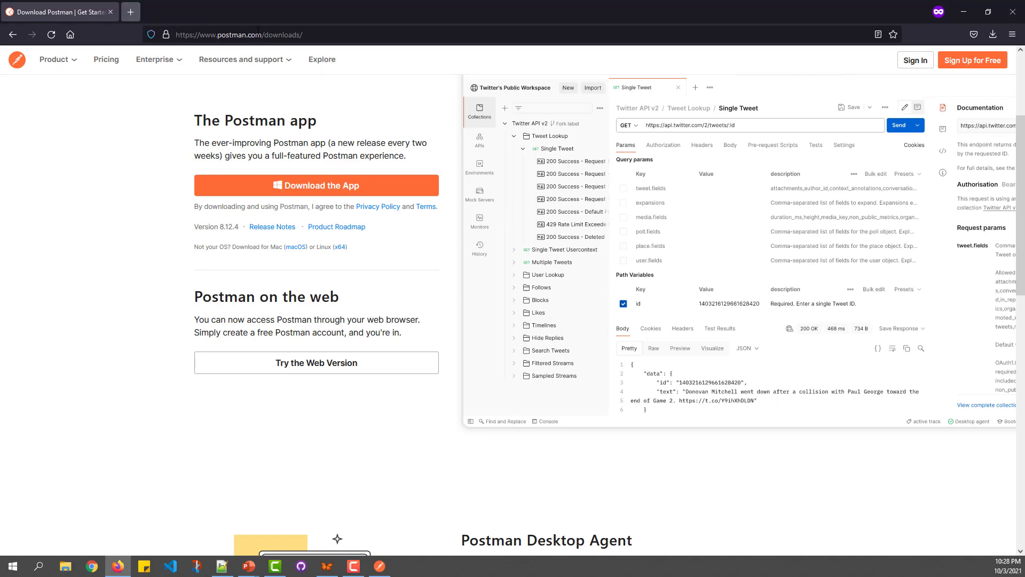
Step: Load go.postman.co in a new private tab to reach Postman's Sign In page
{"action": "key", "text": "ctrl+t"}
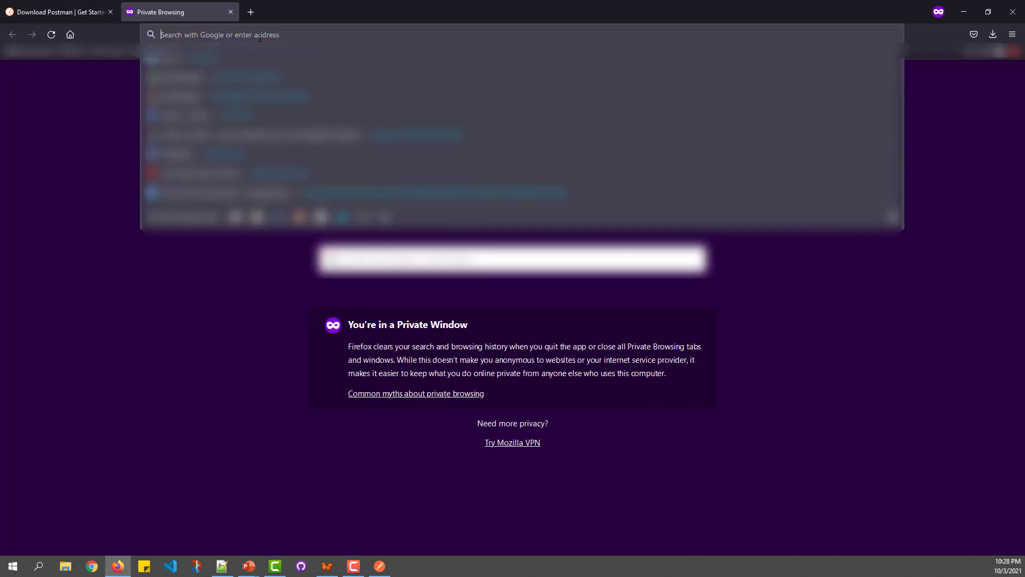
{"action": "type", "text": "go.postman"}
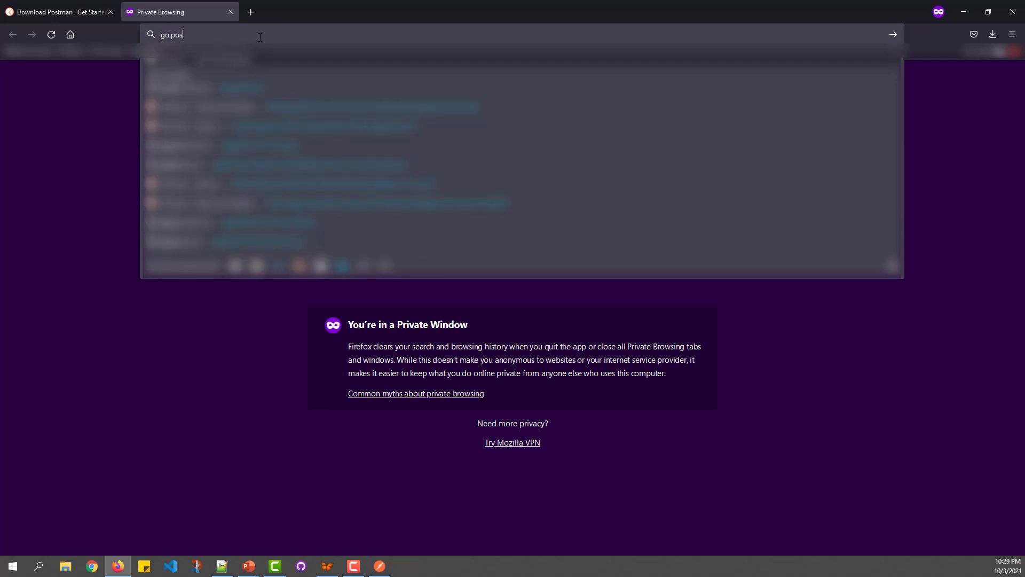
{"action": "type", "text": "."}
{"action": "type", "text": "co"}
{"action": "key", "text": "Return"}
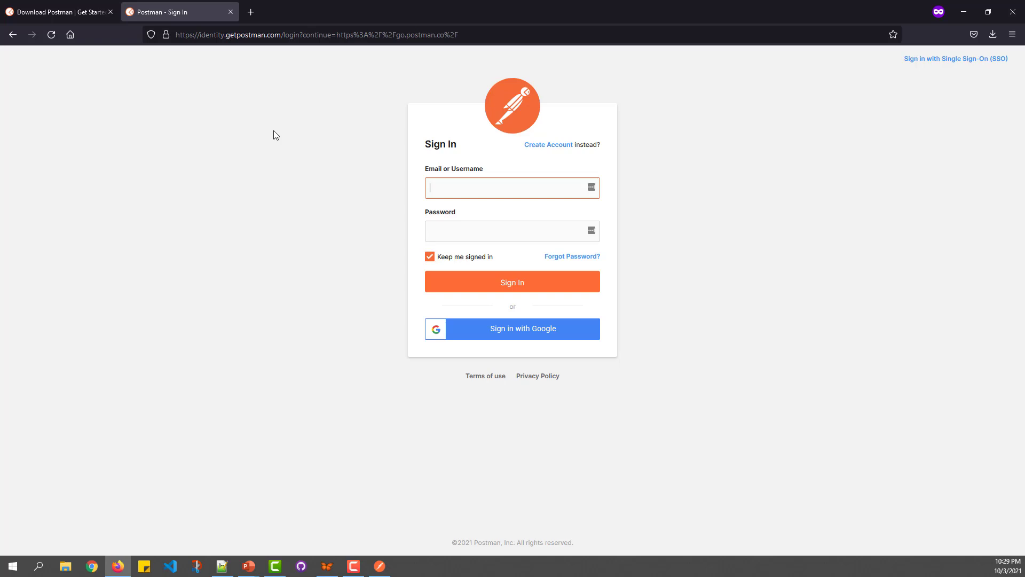
Step: Choose Google sign-in, enter the account's e-mail address, then paste and submit its password
{"action": "left_click", "coordinate": [528, 336]}
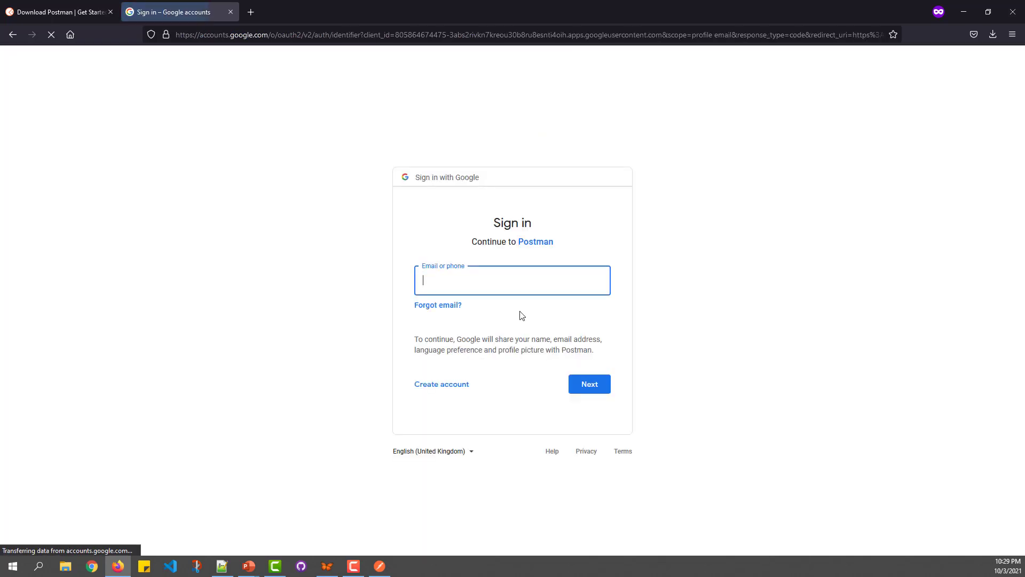
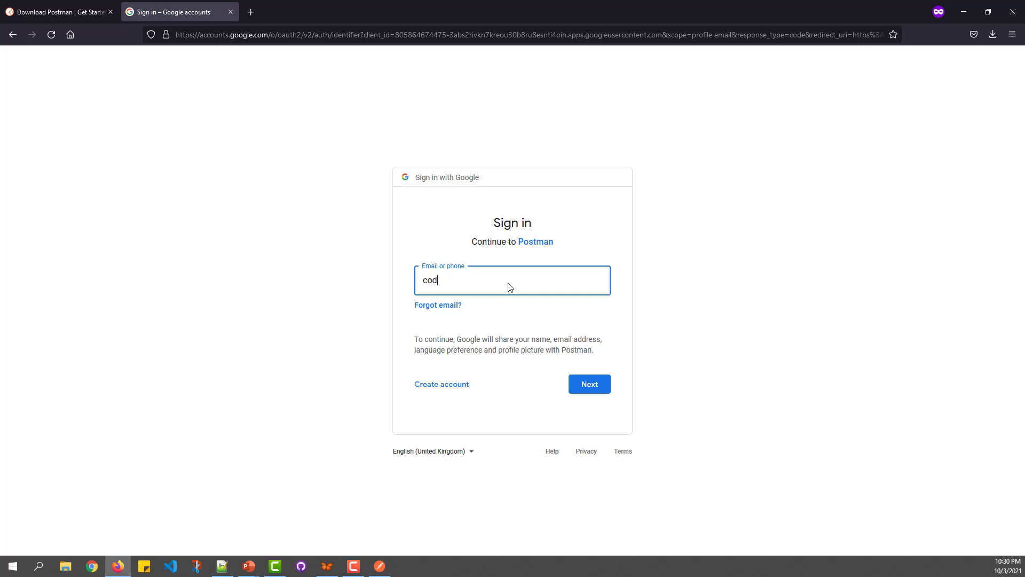
{"action": "key", "text": "Return"}
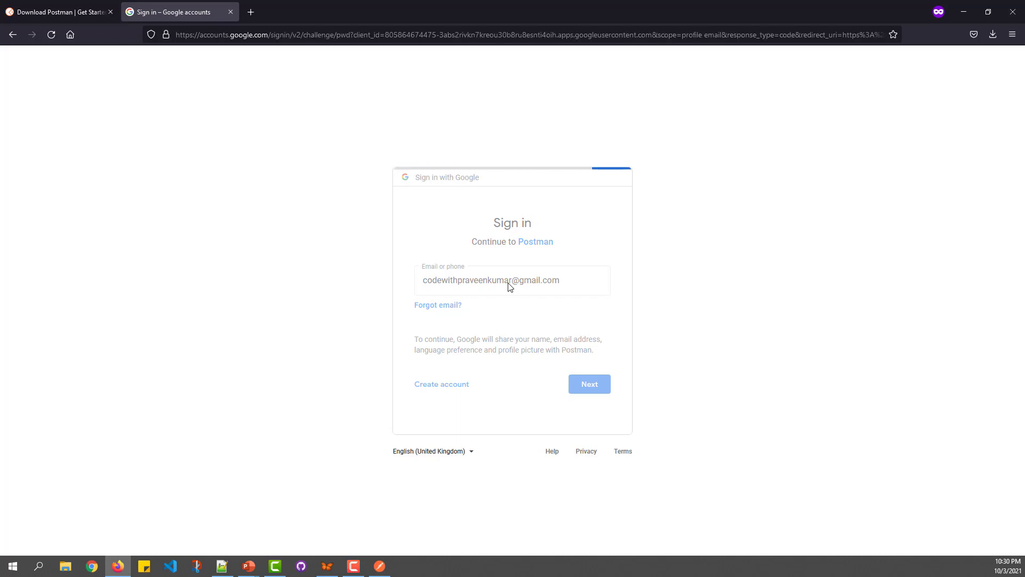
{"action": "key", "text": "ctrl+v"}
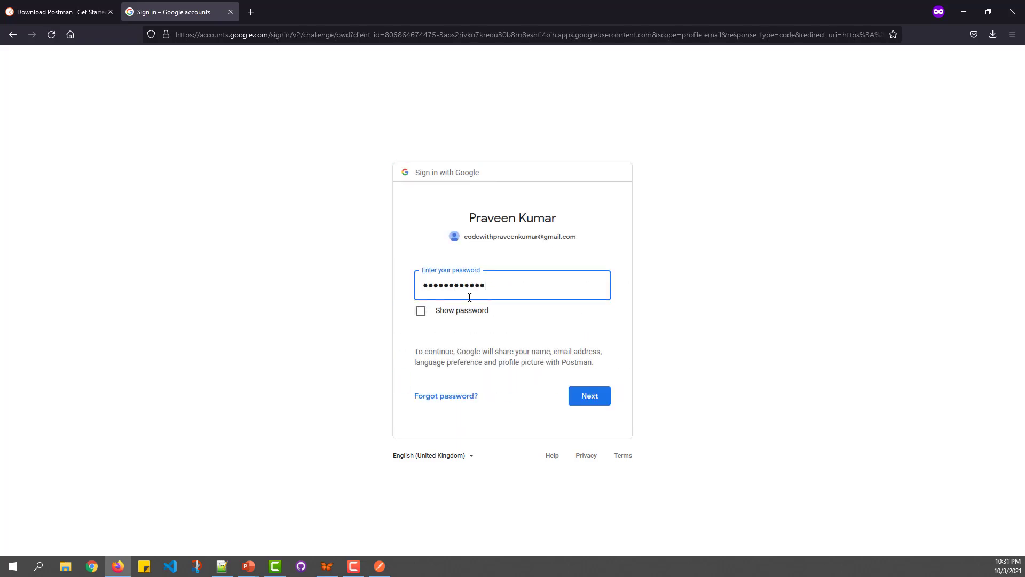
{"action": "left_click", "coordinate": [590, 401]}
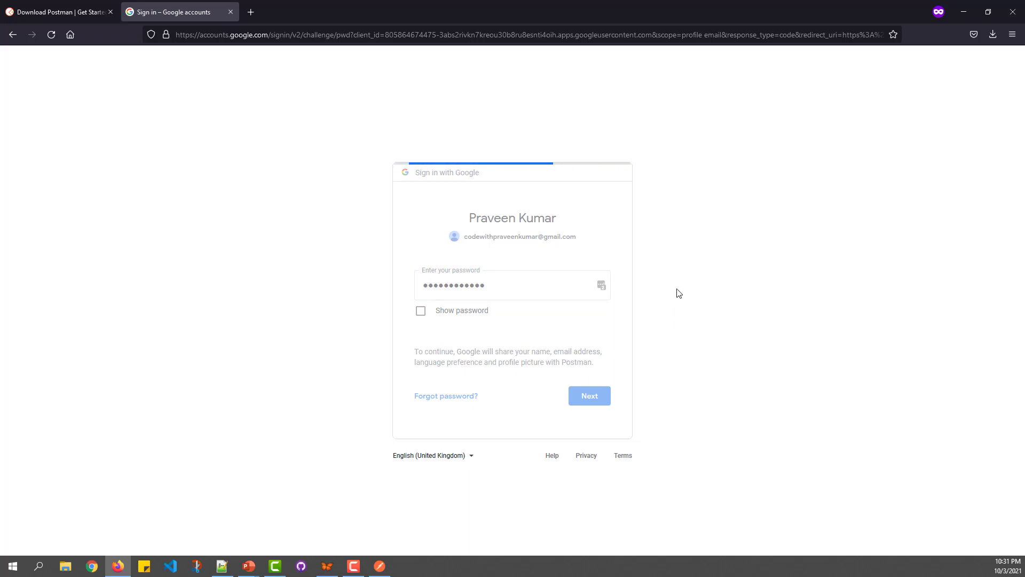
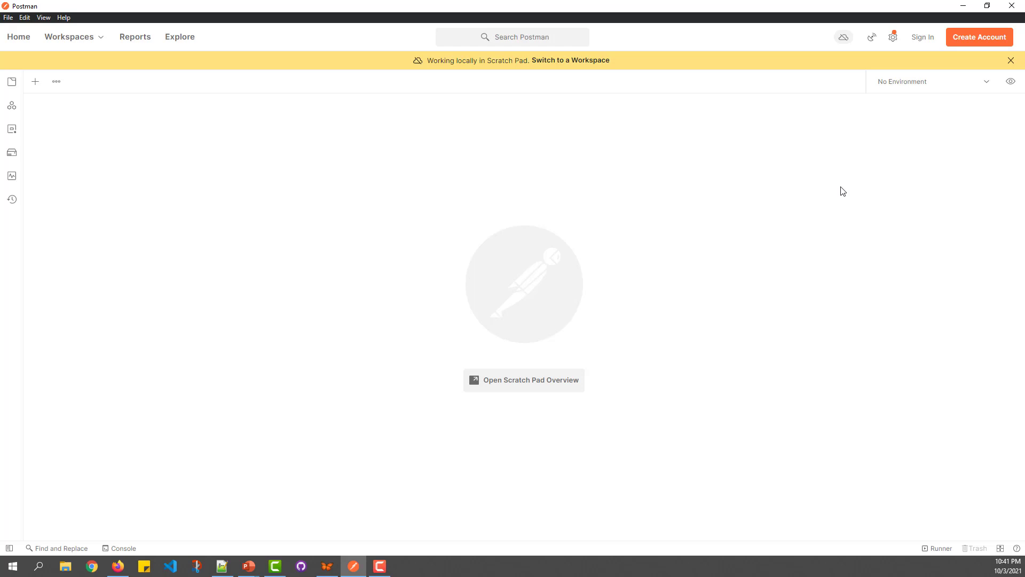
Step: Sign in with the existing Google account in the browser and open the returned link in Postman
{"action": "left_click", "coordinate": [922, 37]}
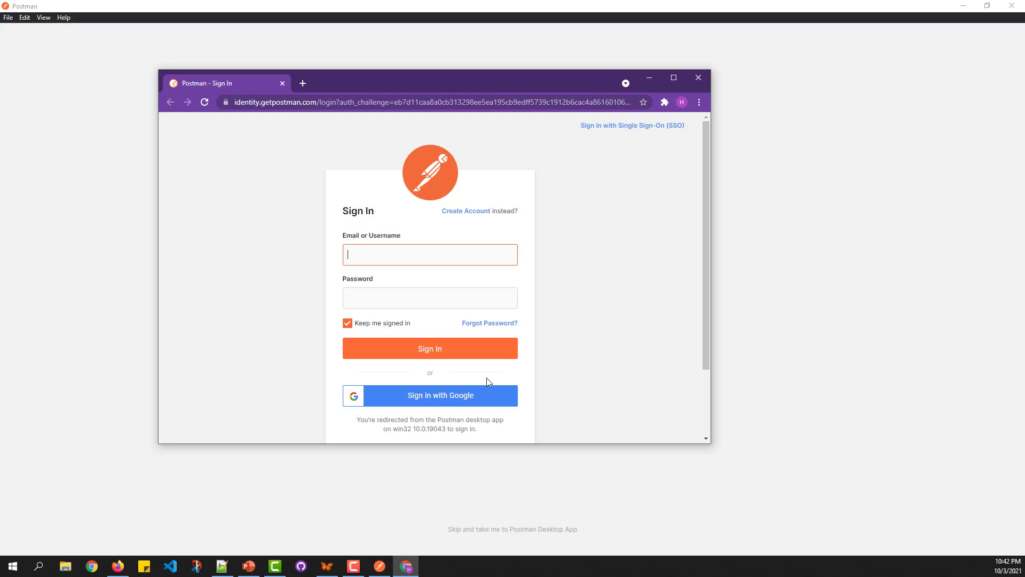
{"action": "left_click", "coordinate": [476, 397]}
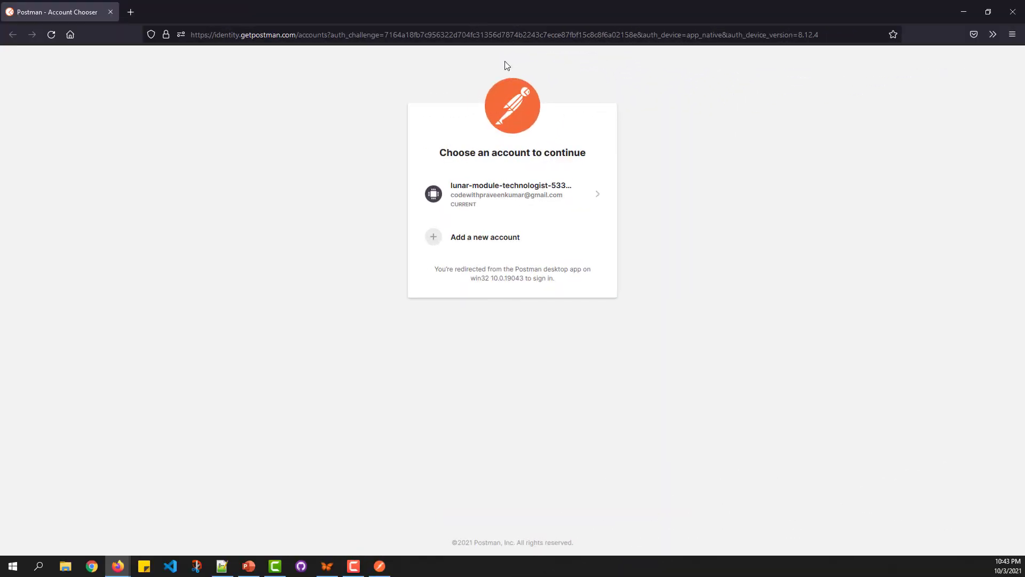
{"action": "left_click", "coordinate": [497, 202]}
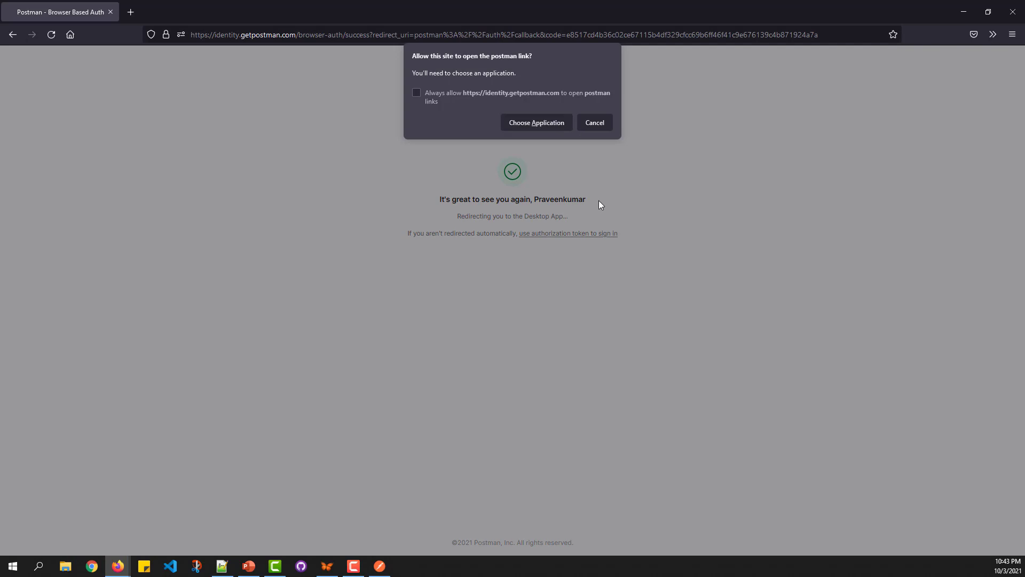
{"action": "left_click", "coordinate": [447, 93]}
{"action": "left_click", "coordinate": [549, 125]}
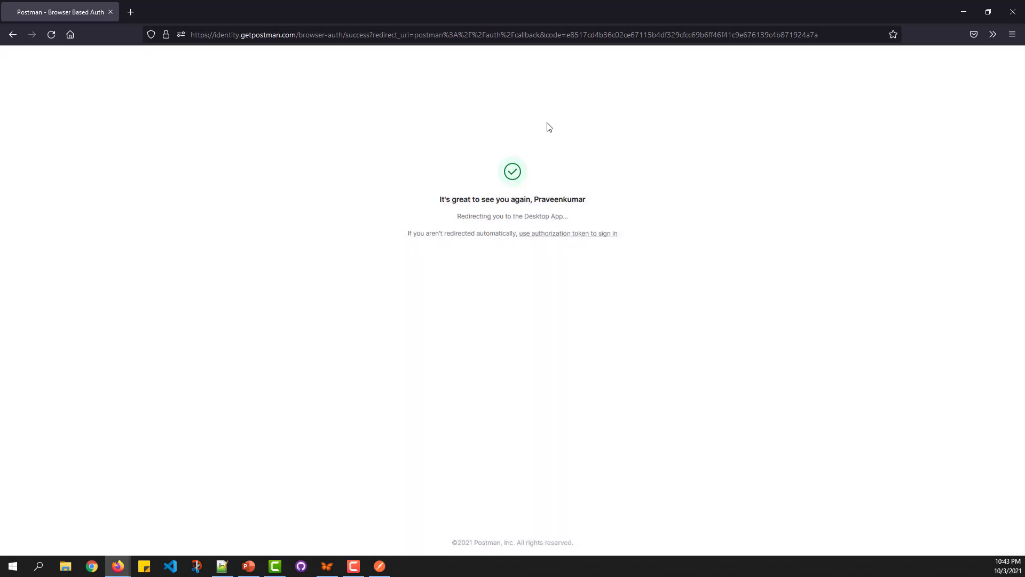
{"action": "left_click", "coordinate": [550, 173]}
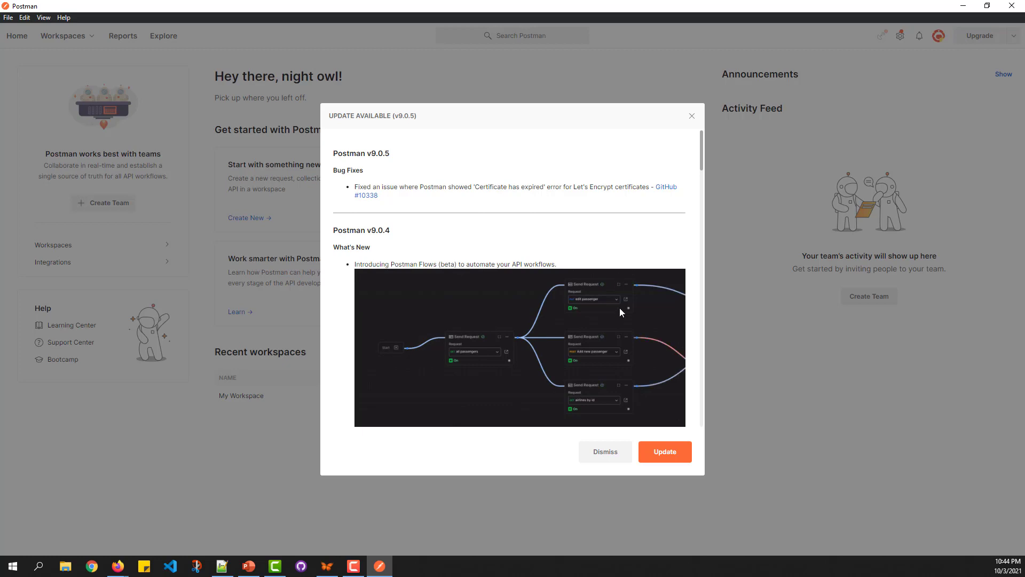
Step: Dismiss the v9.0.5 update notice and switch to My Workspace
{"action": "left_click", "coordinate": [606, 451]}
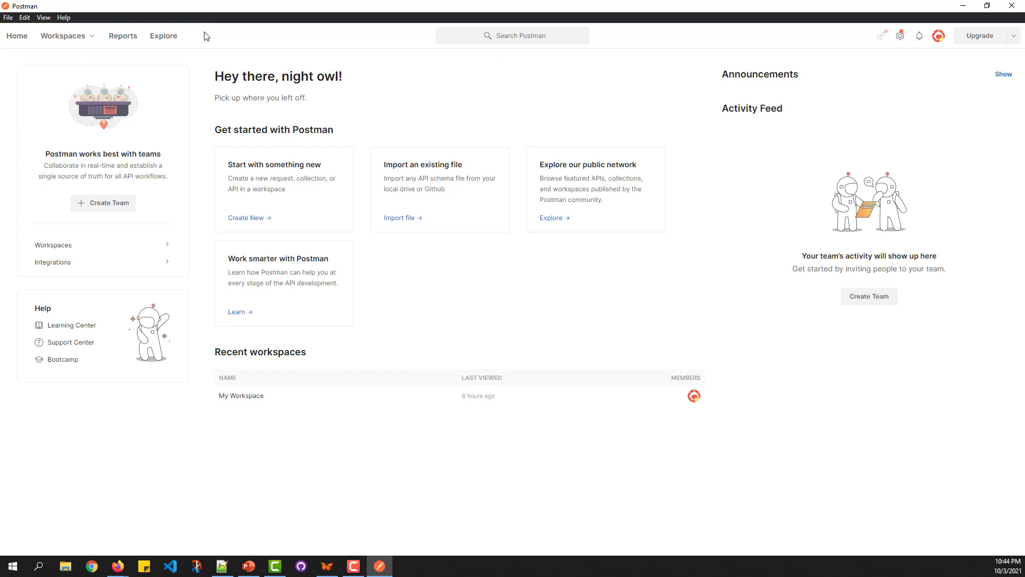
{"action": "left_click", "coordinate": [93, 40]}
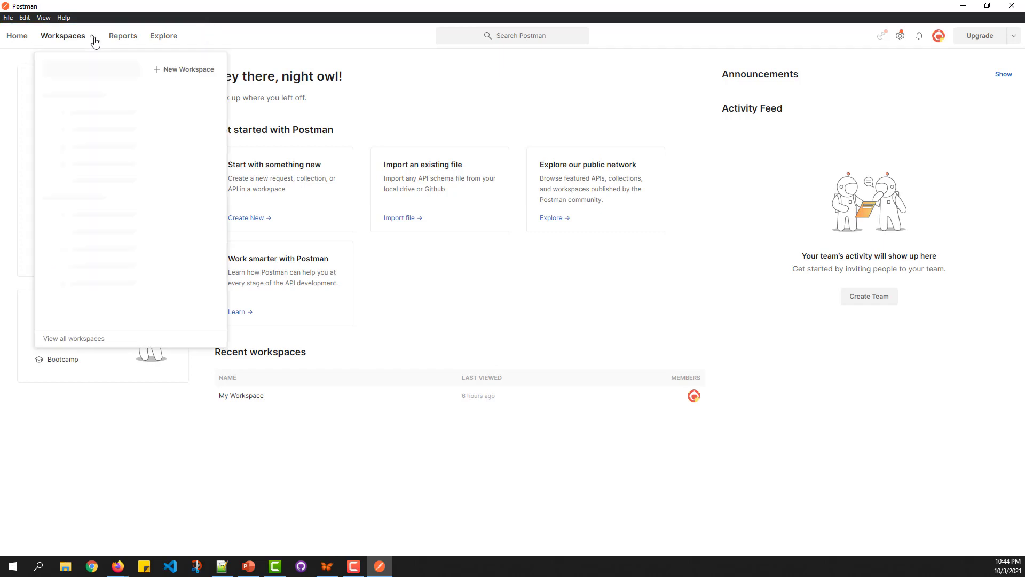
{"action": "left_click", "coordinate": [203, 39]}
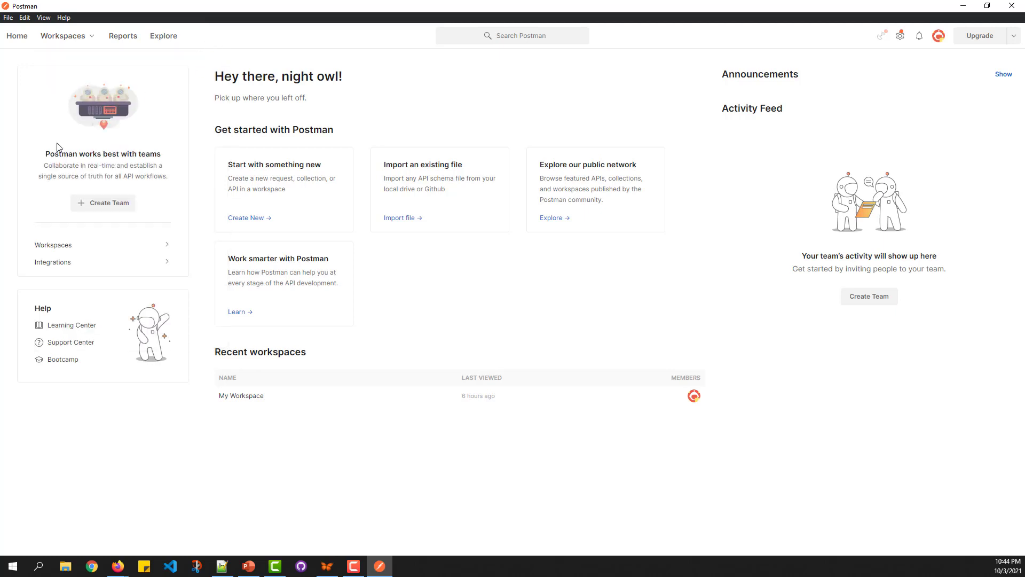
{"action": "left_click", "coordinate": [92, 38]}
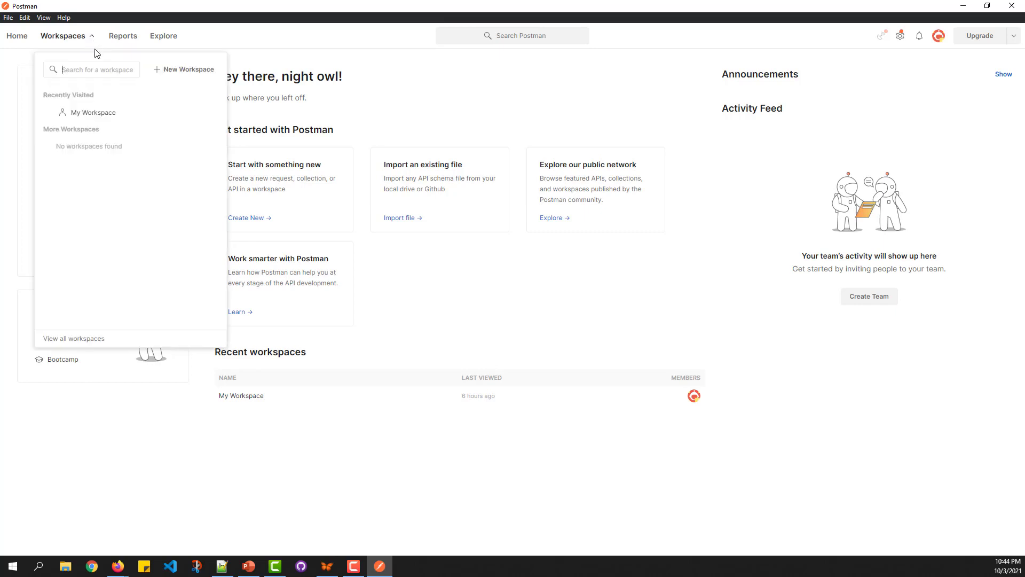
{"action": "left_click", "coordinate": [94, 117]}
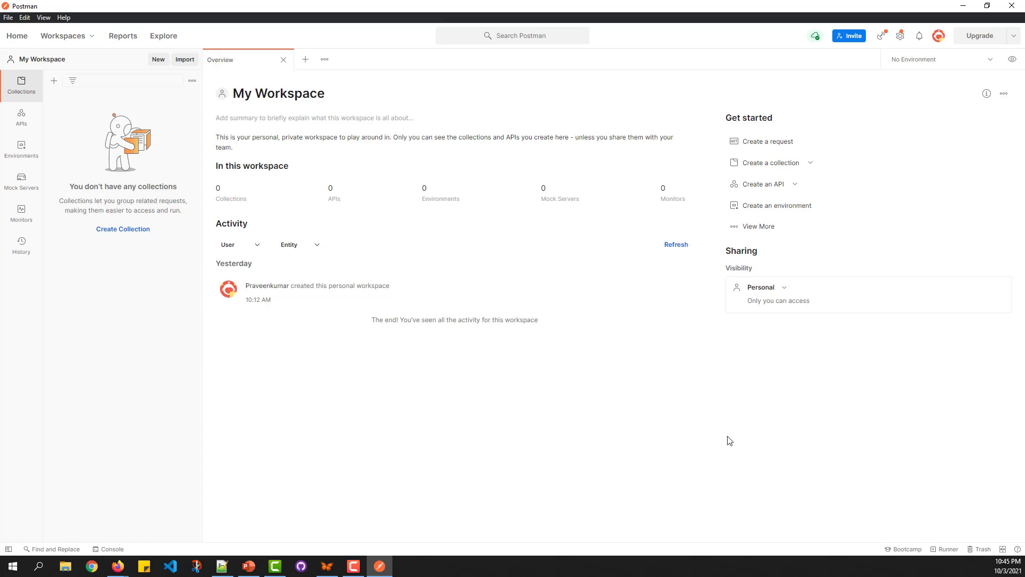
Step: Search Postman for 'twitter', then close the search results
{"action": "left_click", "coordinate": [533, 35]}
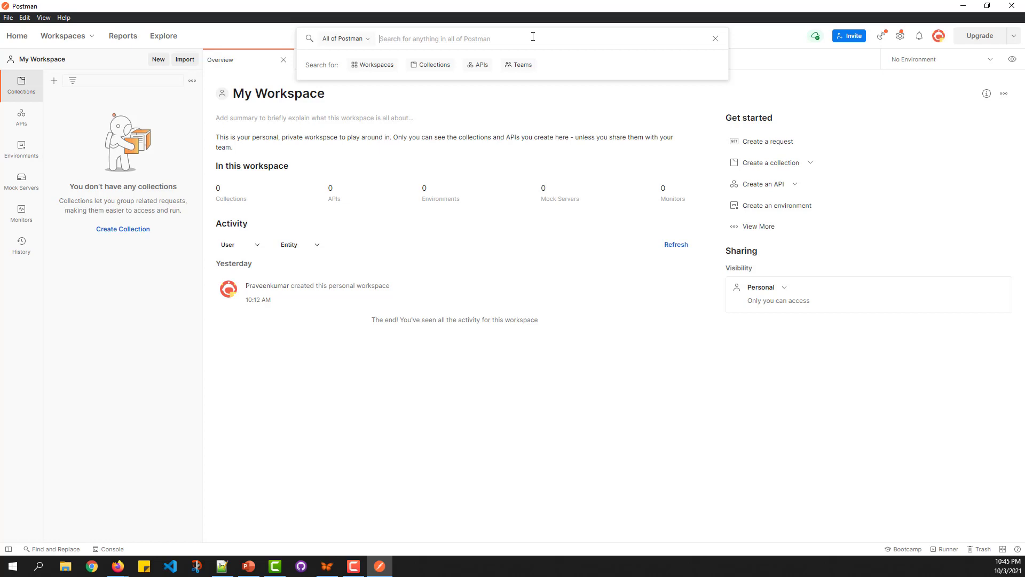
{"action": "type", "text": "twitter"}
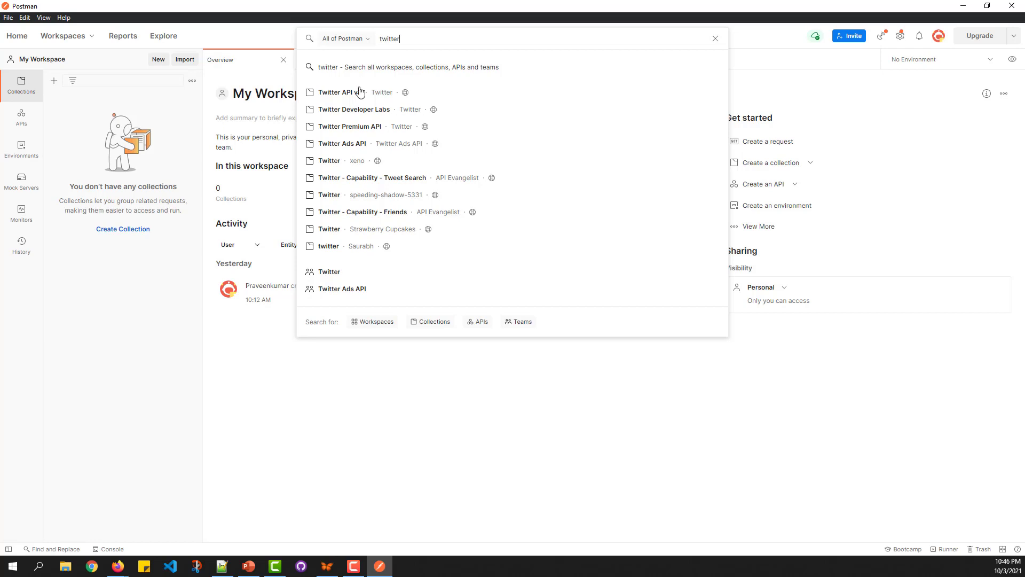
{"action": "left_click", "coordinate": [272, 355]}
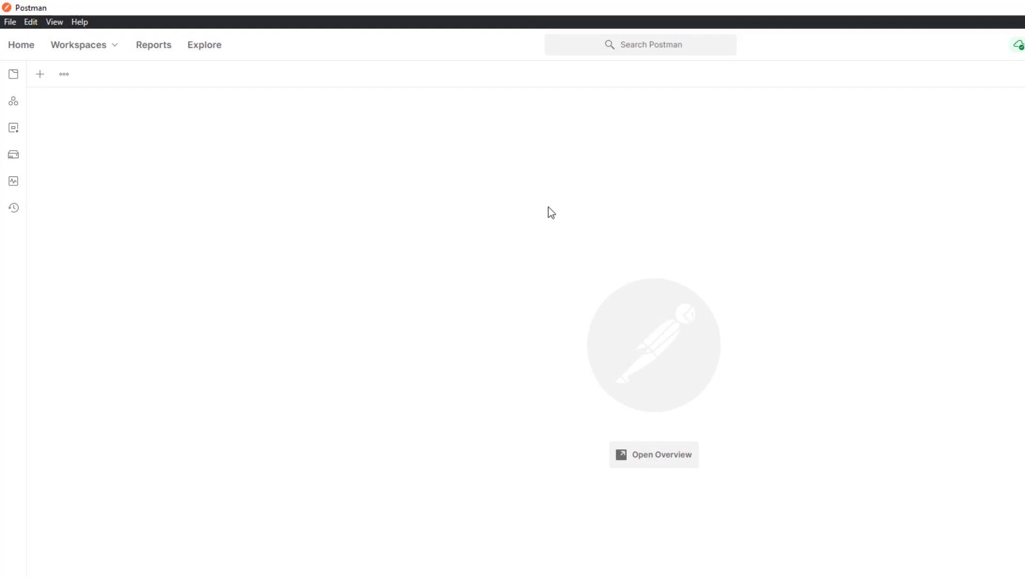
{"action": "left_click", "coordinate": [40, 74]}
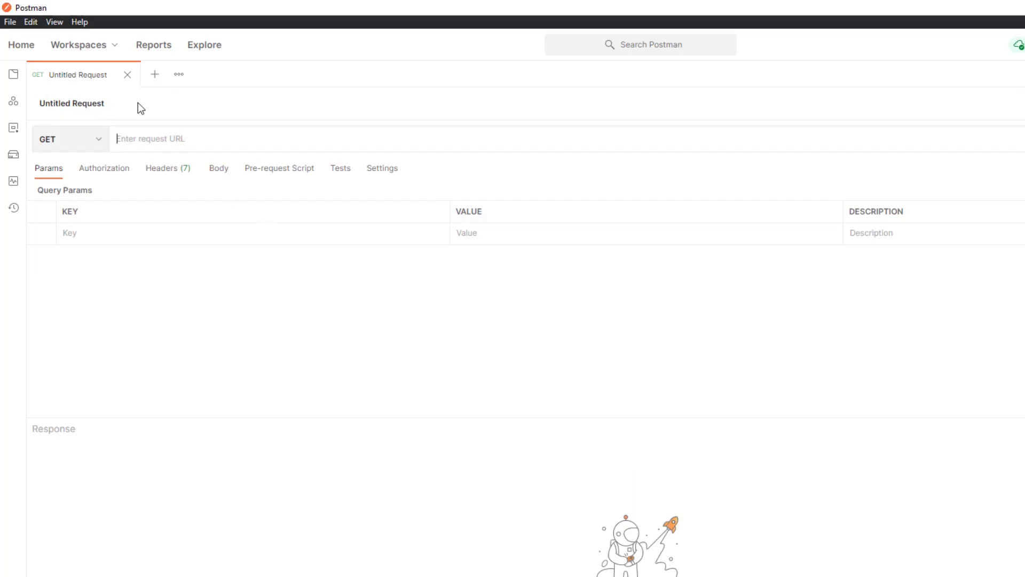
{"action": "left_click", "coordinate": [100, 144]}
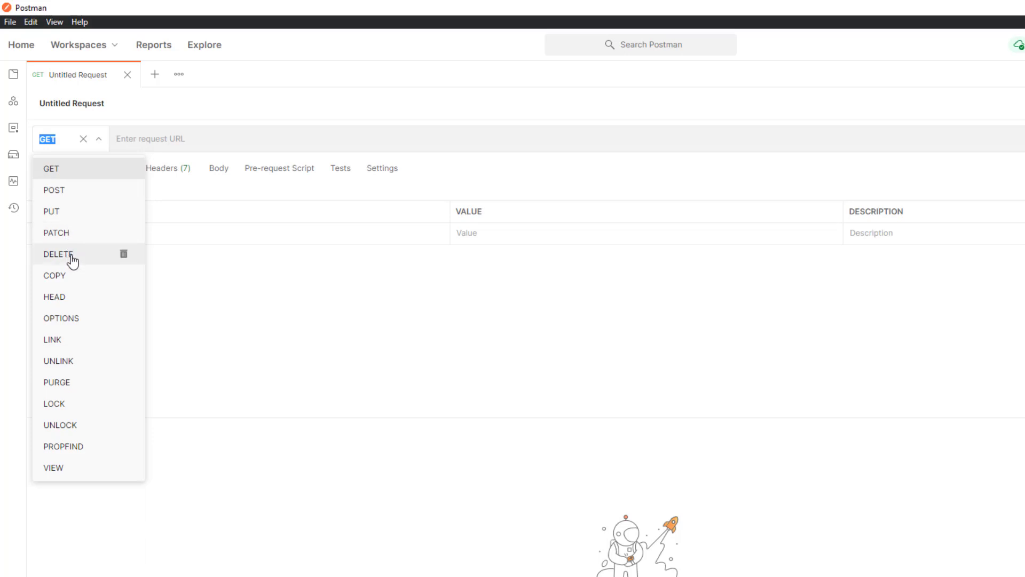
{"action": "left_click", "coordinate": [75, 172]}
{"action": "left_click", "coordinate": [210, 144]}
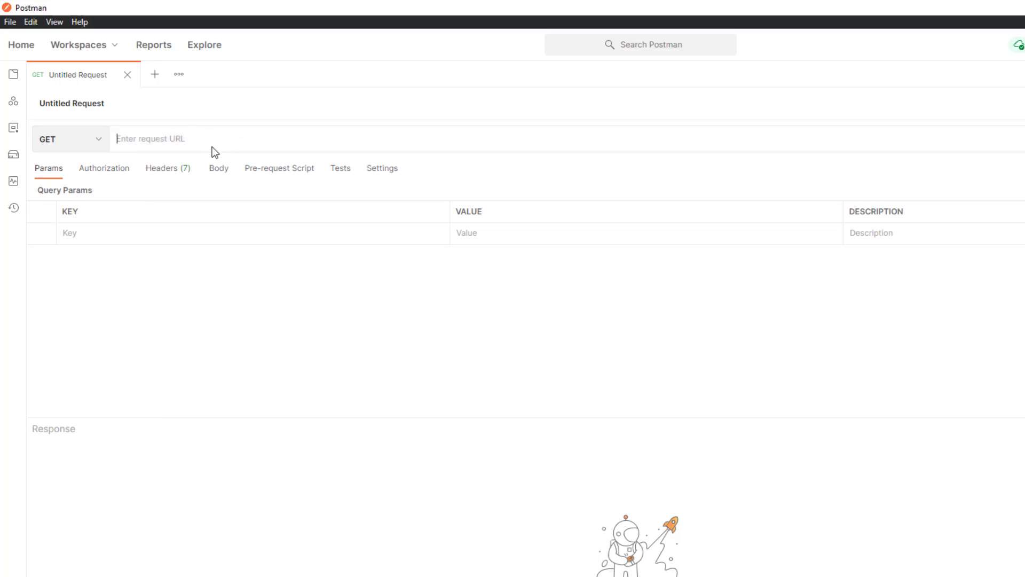
{"action": "type", "text": "ht"}
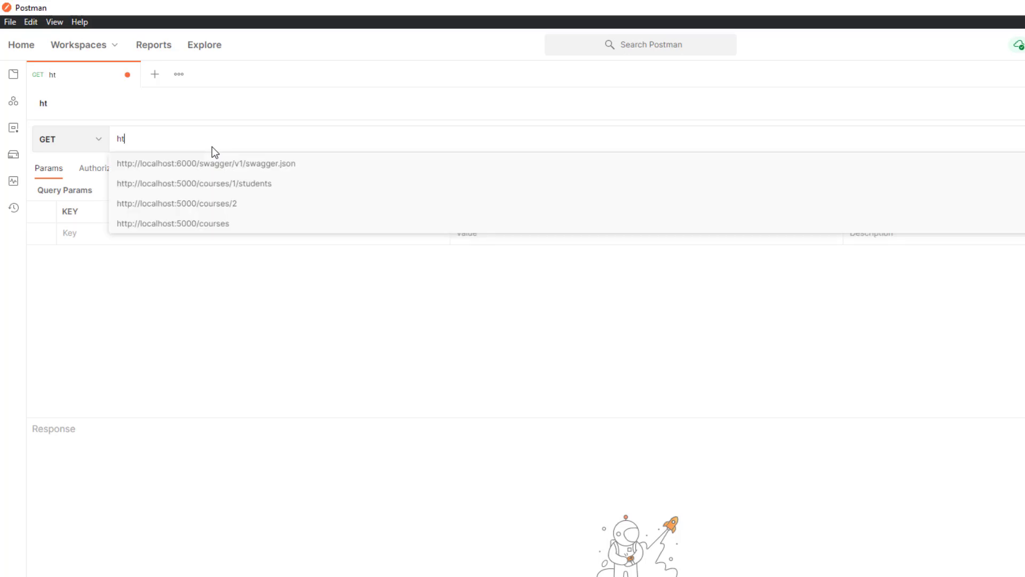
{"action": "type", "text": "tp://postman"}
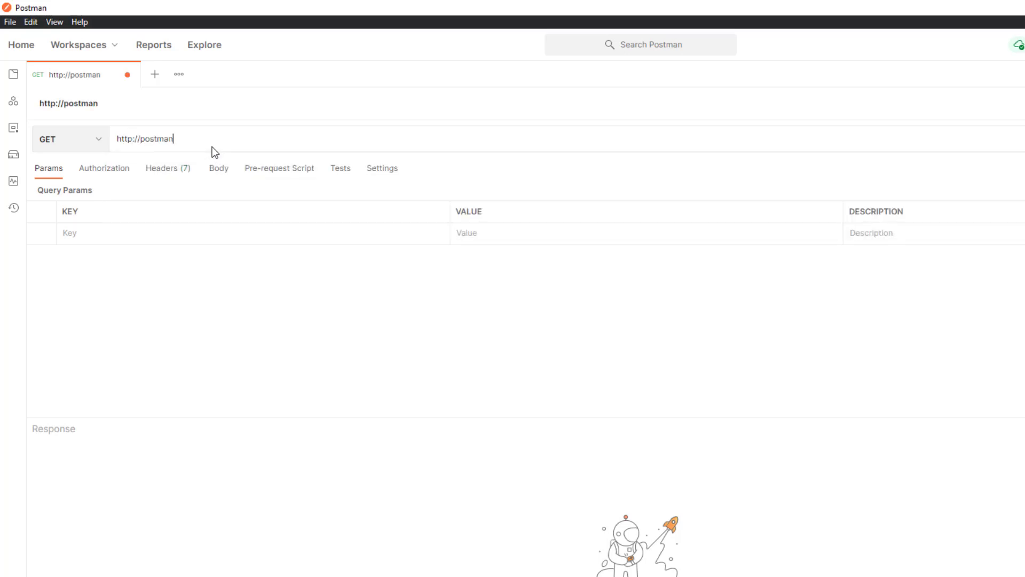
{"action": "type", "text": "-echo.com/get"}
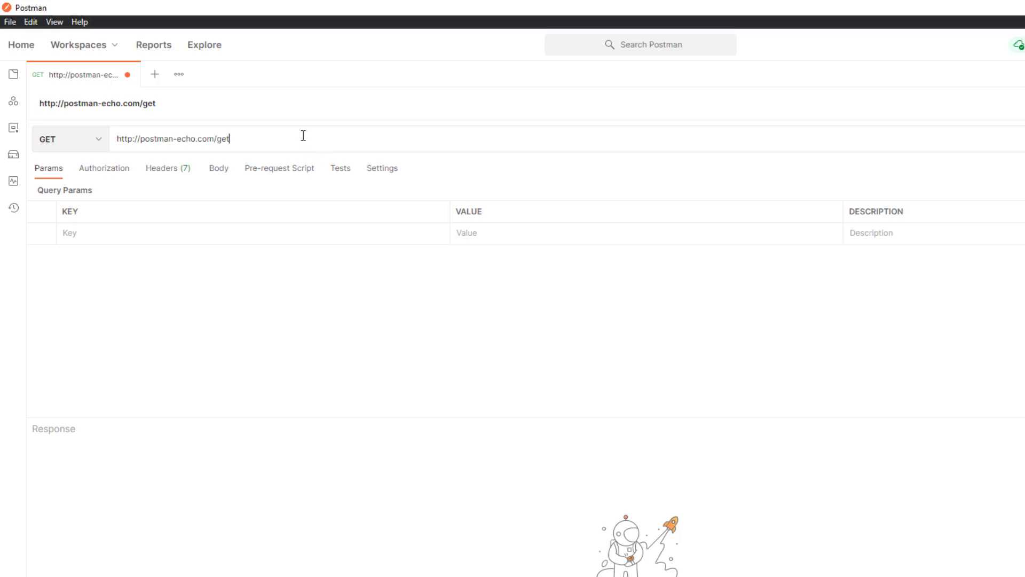
{"action": "left_click_drag", "start_coordinate": [281, 138], "coordinate": [117, 145]}
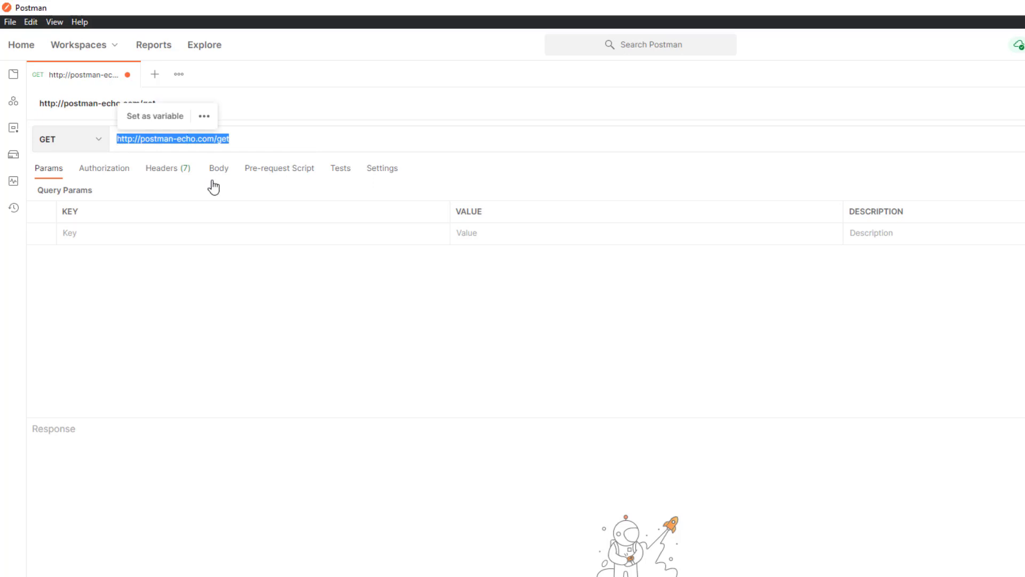
{"action": "left_click", "coordinate": [244, 140]}
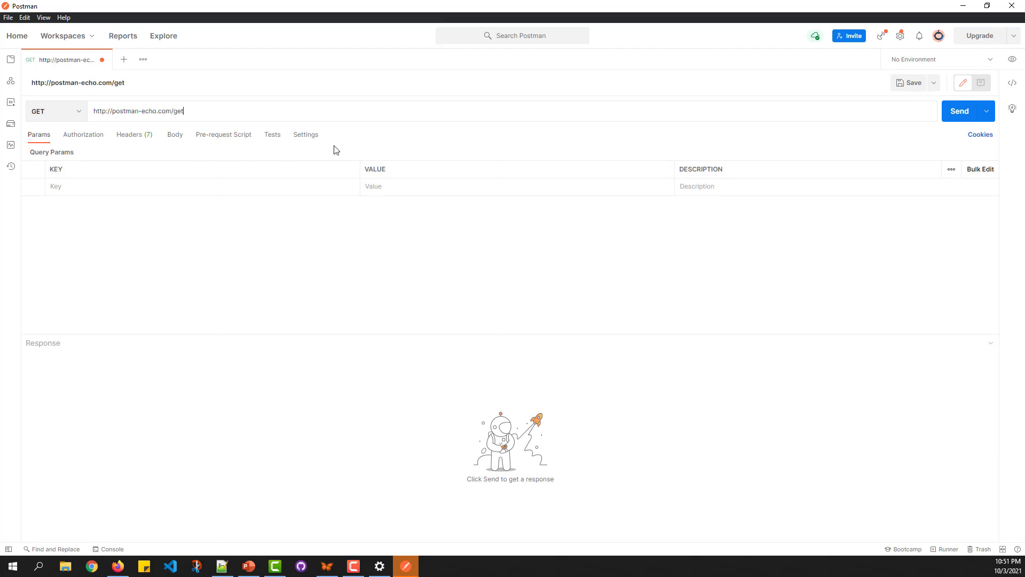
{"action": "left_click", "coordinate": [955, 113]}
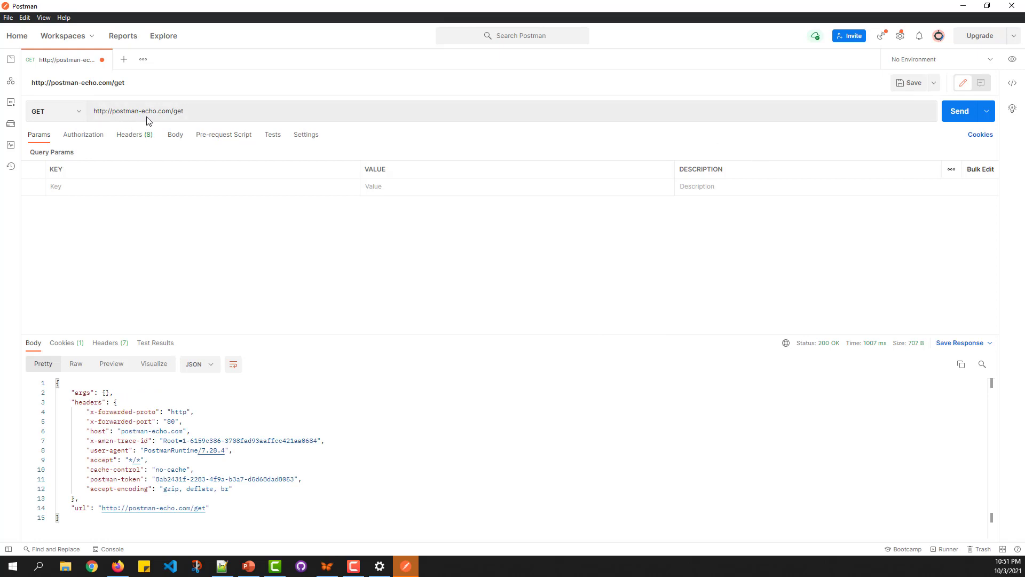
{"action": "left_click", "coordinate": [192, 111]}
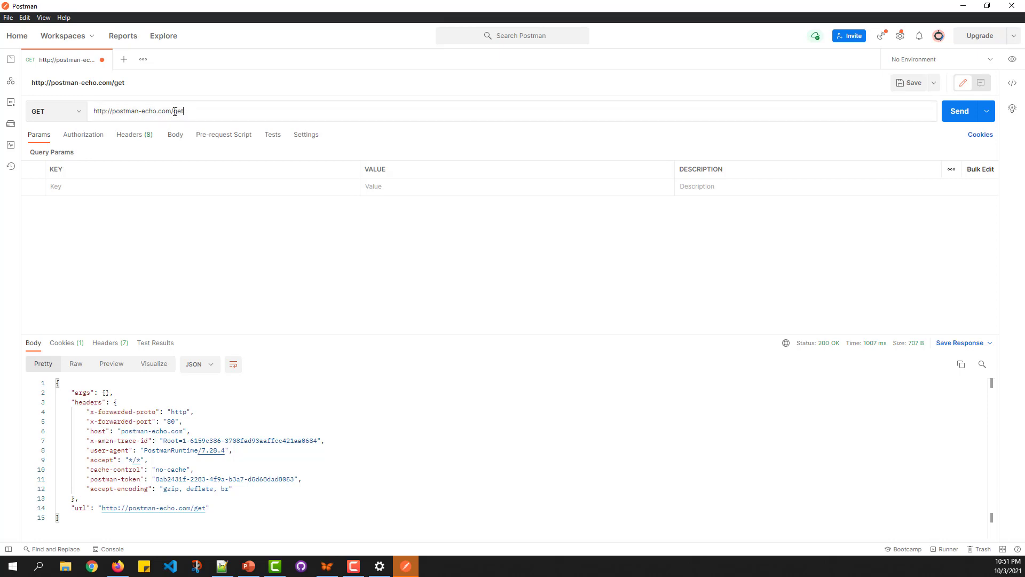
{"action": "double_click", "coordinate": [176, 111]}
{"action": "left_click", "coordinate": [274, 115]}
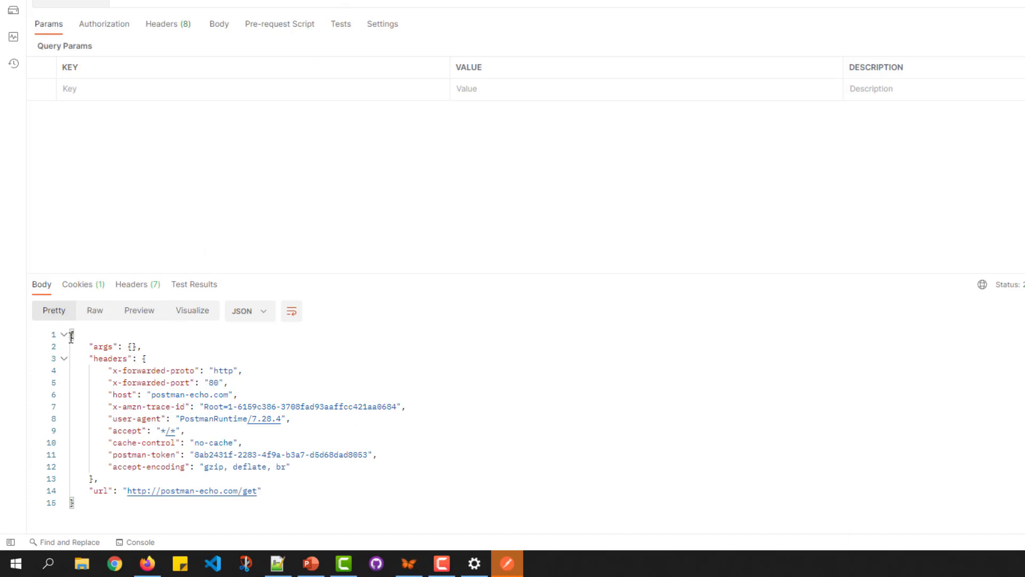
Step: Inspect the JSON response body and the available response format options
{"action": "left_click_drag", "start_coordinate": [88, 345], "coordinate": [341, 497]}
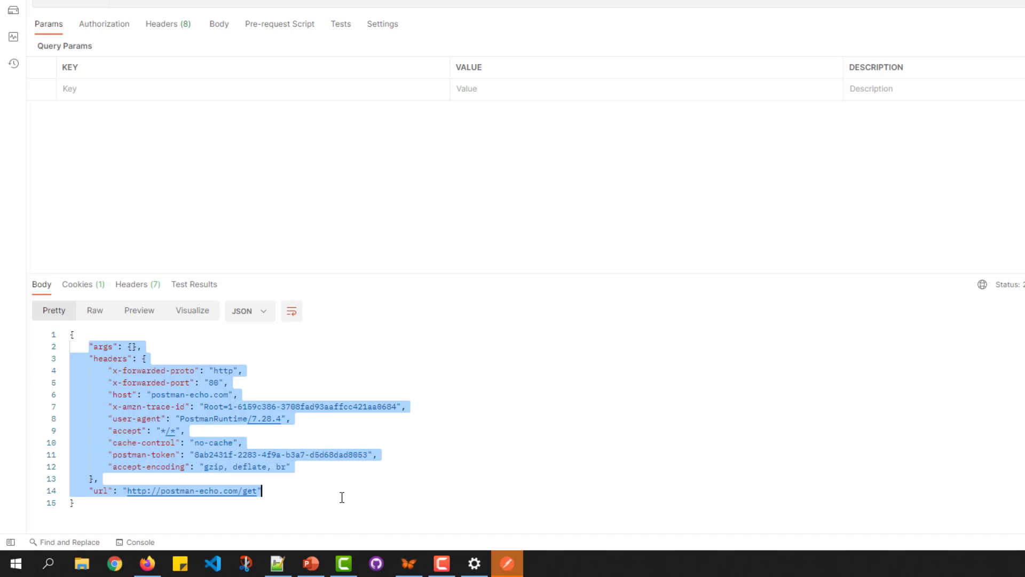
{"action": "left_click", "coordinate": [356, 468]}
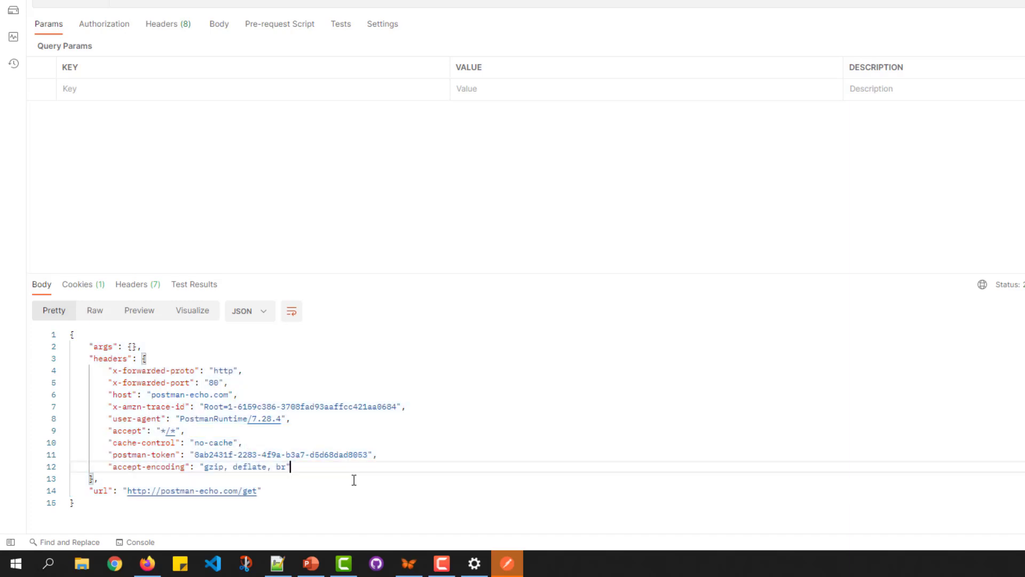
{"action": "left_click", "coordinate": [262, 321]}
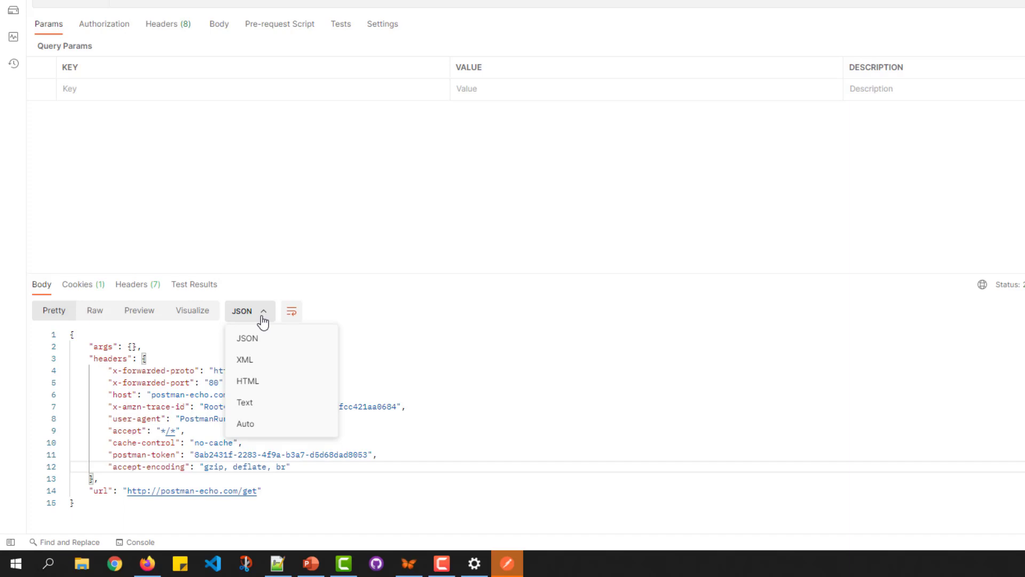
{"action": "left_click", "coordinate": [402, 363]}
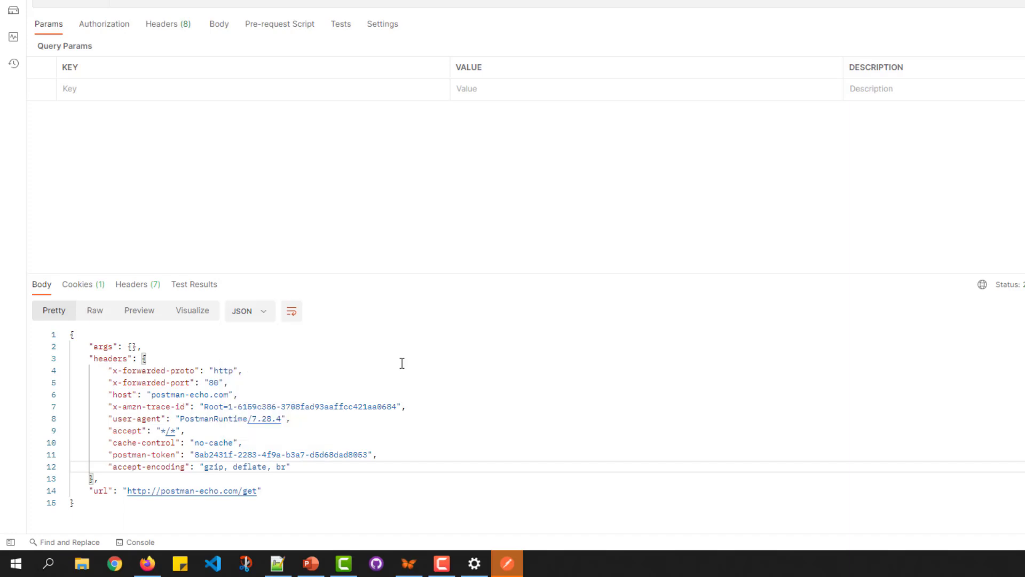